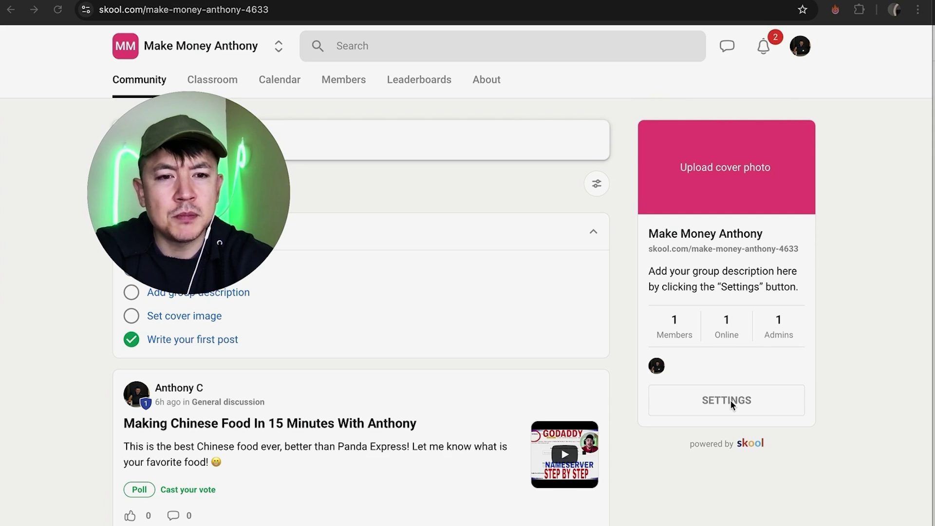
Step: Open the group's Settings and go to the Custom URL section showing the current slug
click(704, 398)
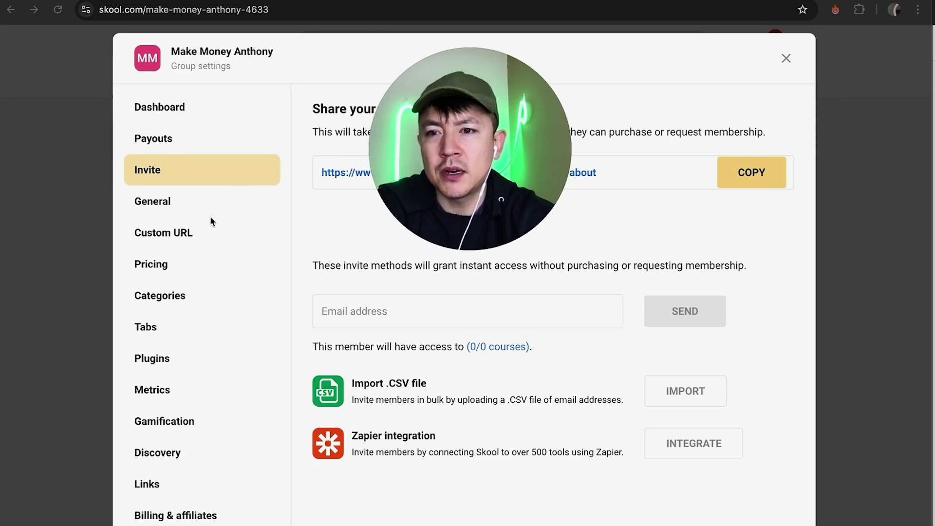
click(183, 234)
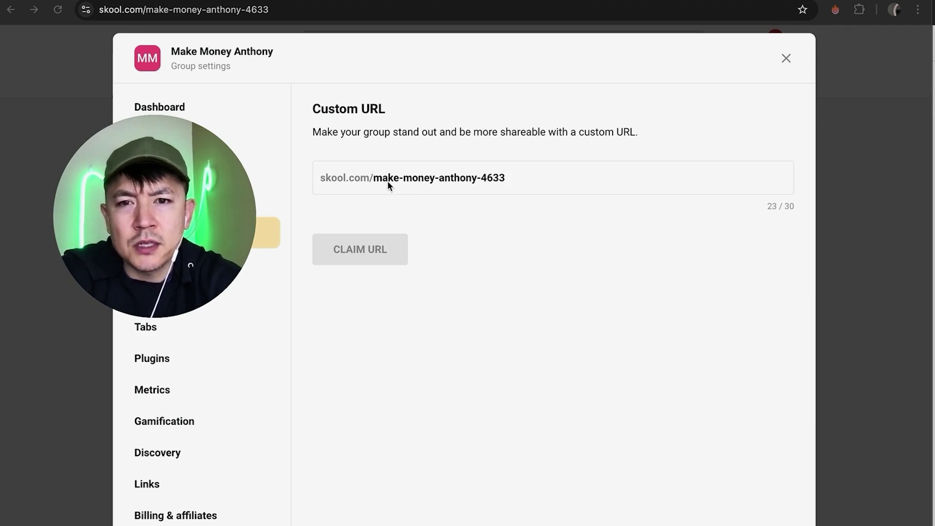
Step: Replace the group slug with MakeMoneyAnthony, then select it to test 'money' instead
click(515, 179)
key(ctrl+a)
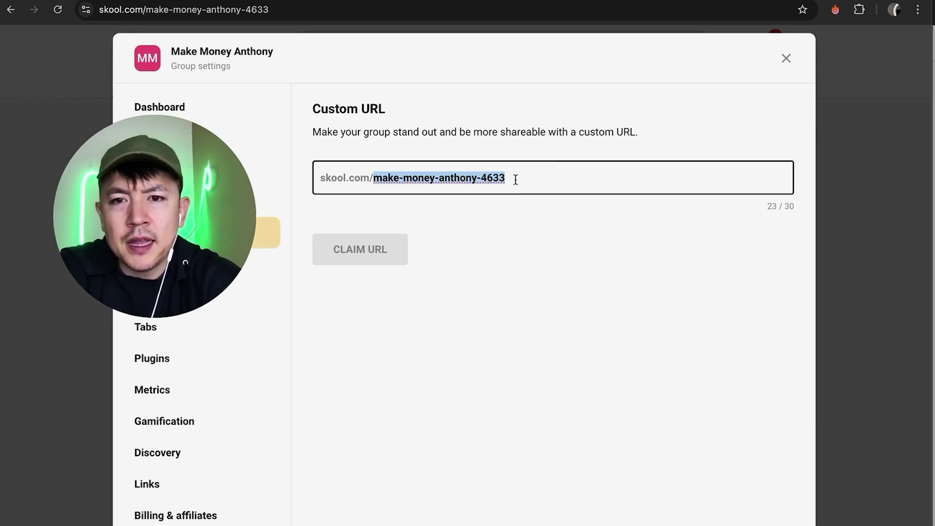
text(MakeMoneyAnt)
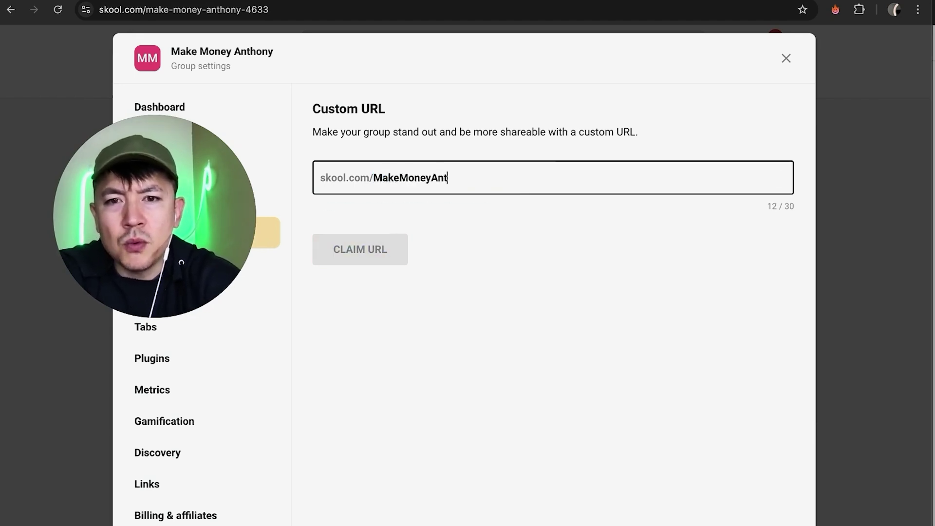
text(hony)
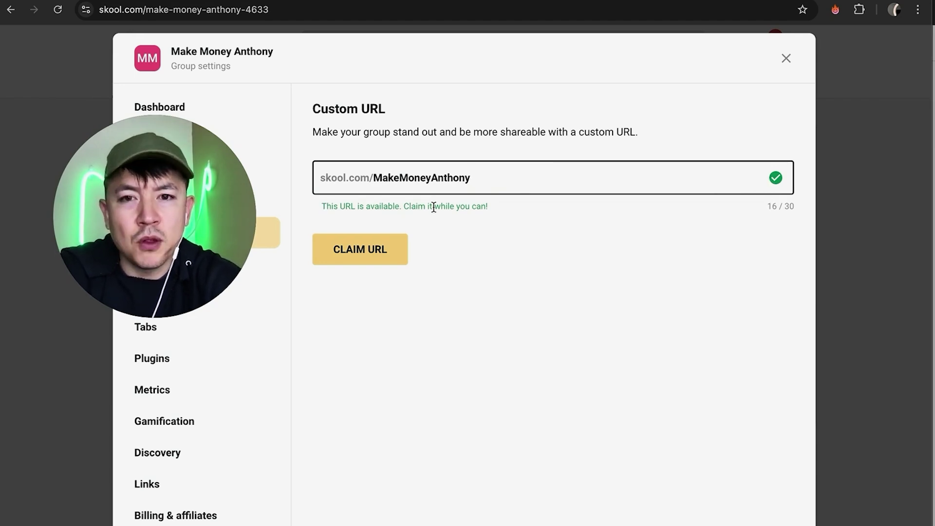
double_click(487, 178)
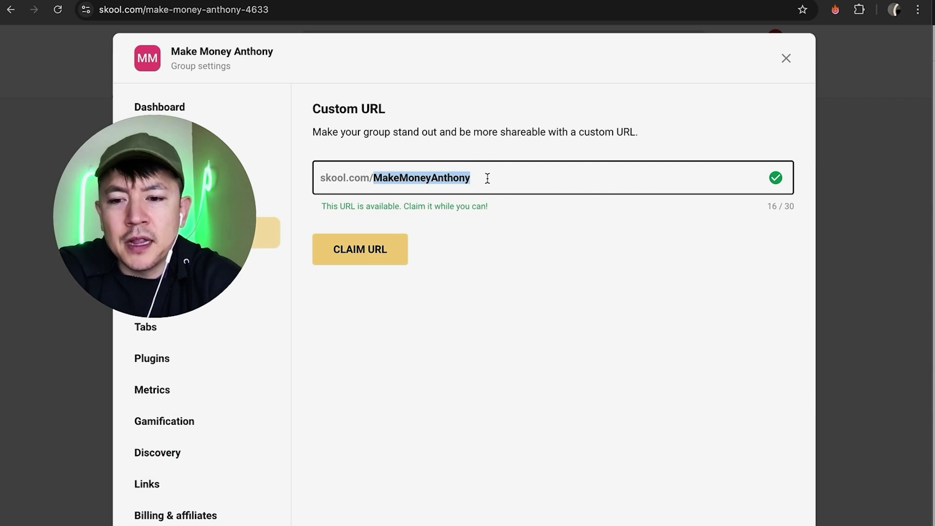
text(money)
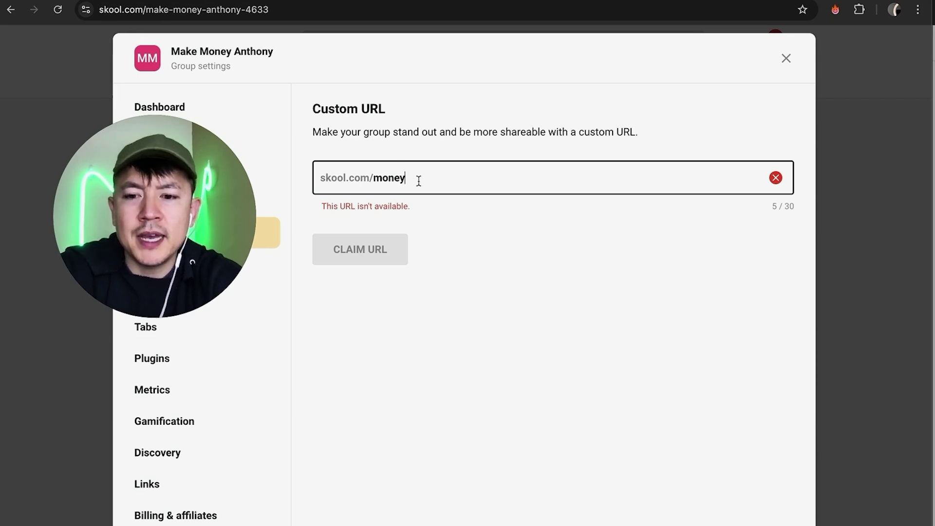
text(777)
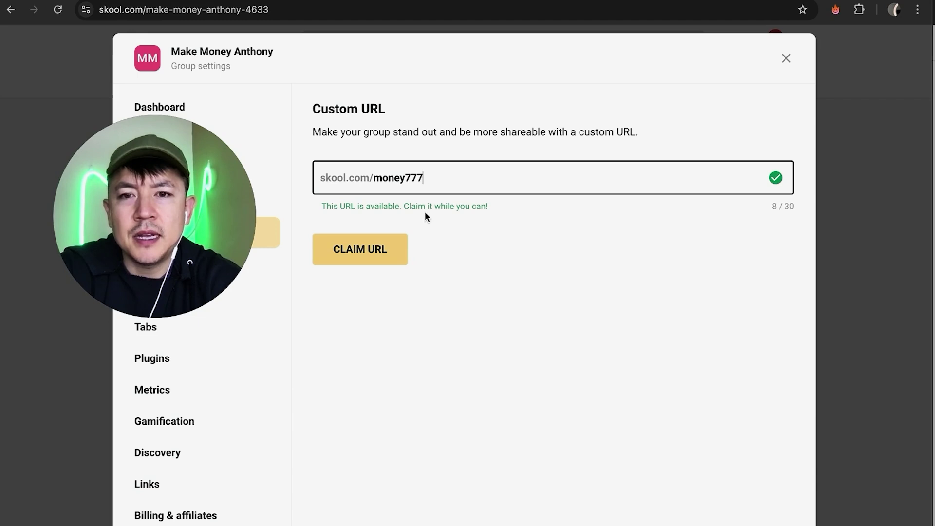
Step: Replace money777 with MakeMoneyAnthony and claim it as the group's custom URL
double_click(432, 177)
text(Make)
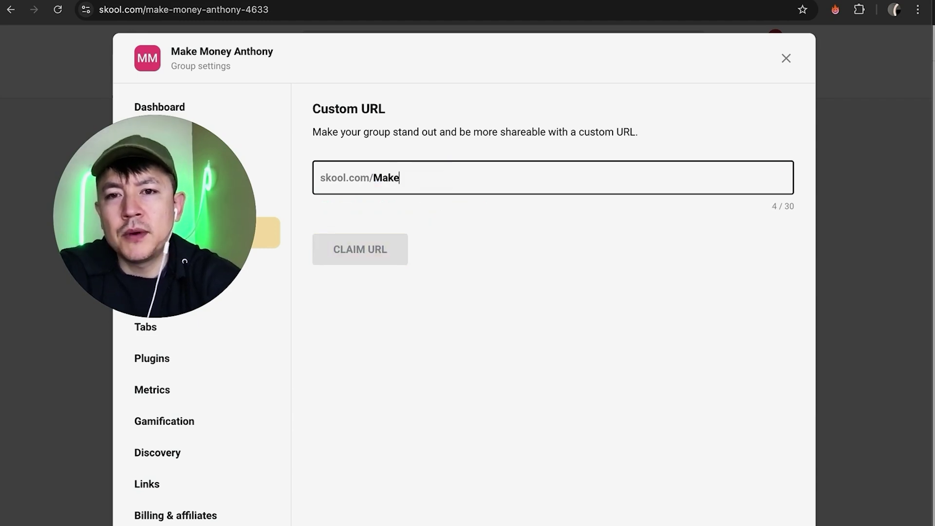
text(MoneyAnthony)
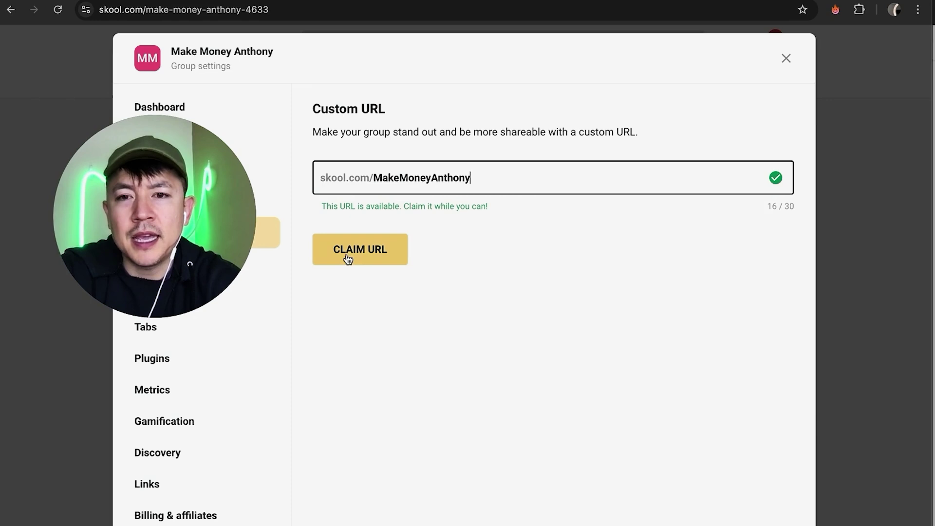
click(373, 253)
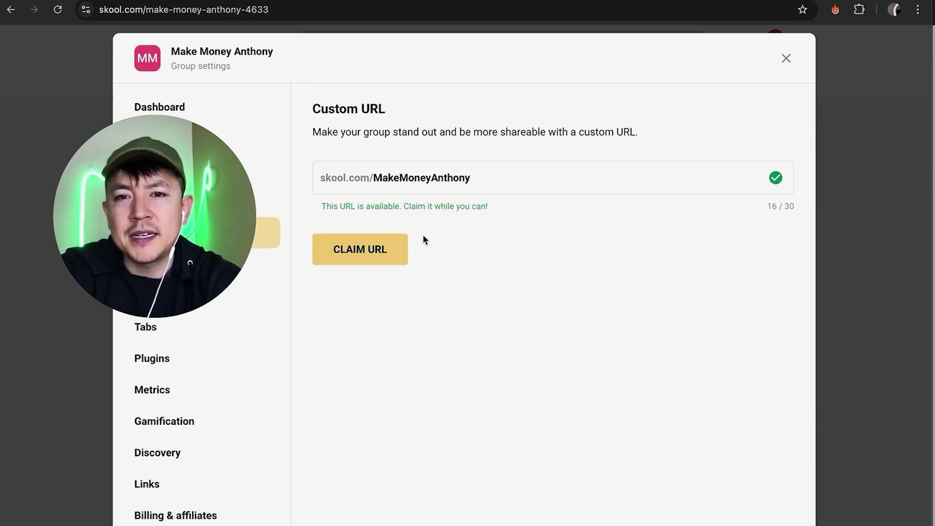